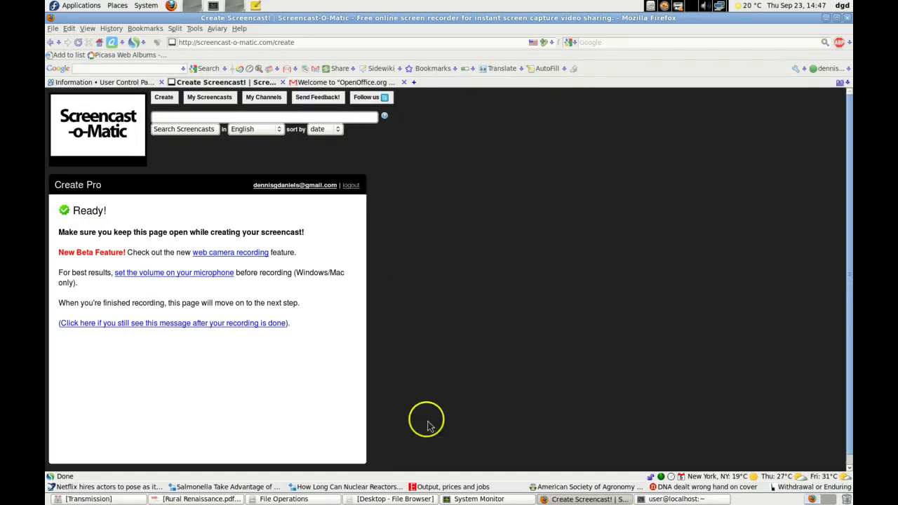
Open the desktop Applications menu to reach OpenOffice.org Base under Office.
{"action": "left_click", "coordinate": [80, 5]}
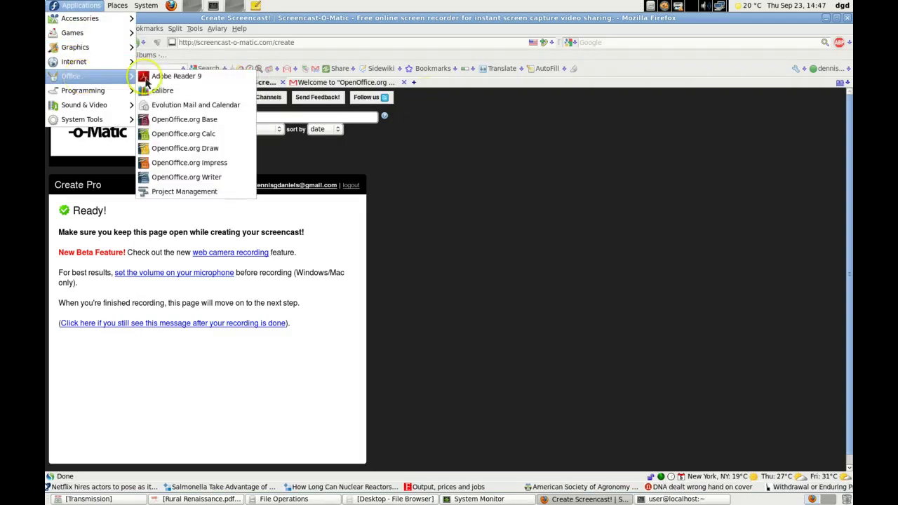
{"action": "mouse_move", "coordinate": [71, 76]}
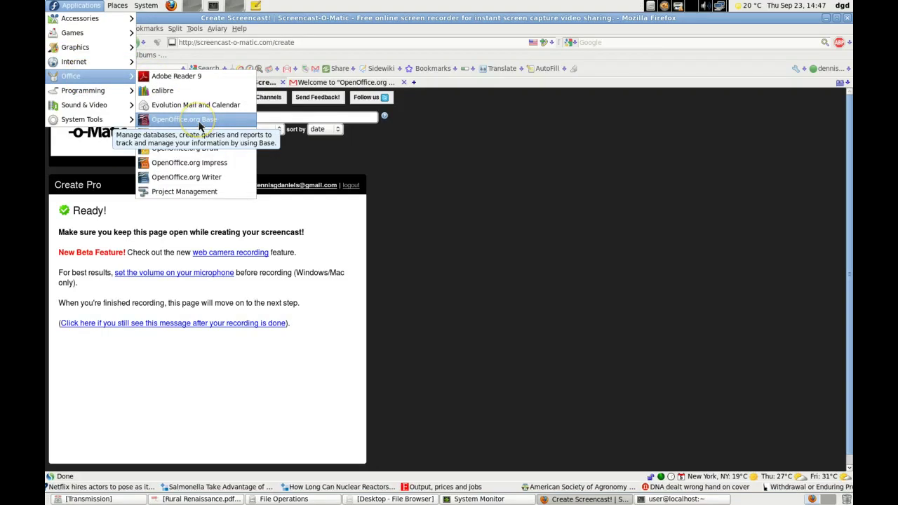
Launch OpenOffice.org Base and set the Database Wizard to connect to an existing Spreadsheet.
{"action": "left_click", "coordinate": [200, 125]}
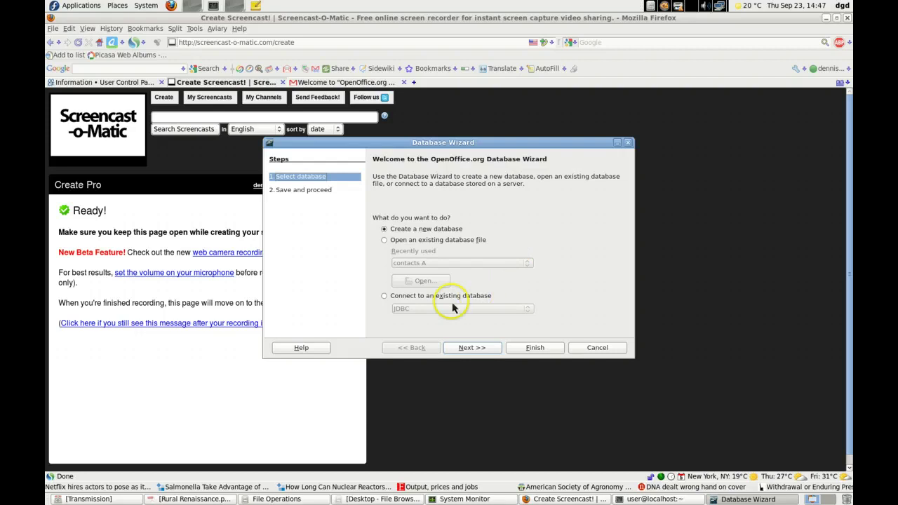
{"action": "left_click", "coordinate": [405, 298]}
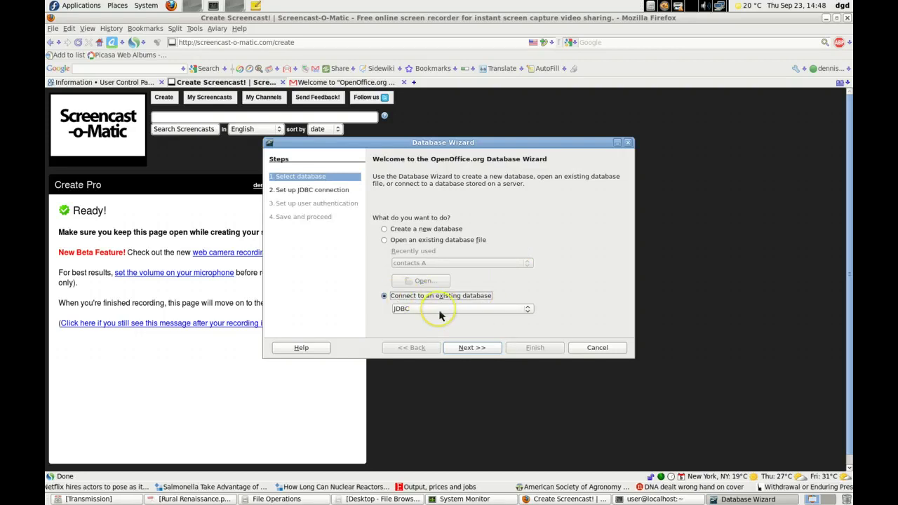
{"action": "left_click", "coordinate": [440, 311]}
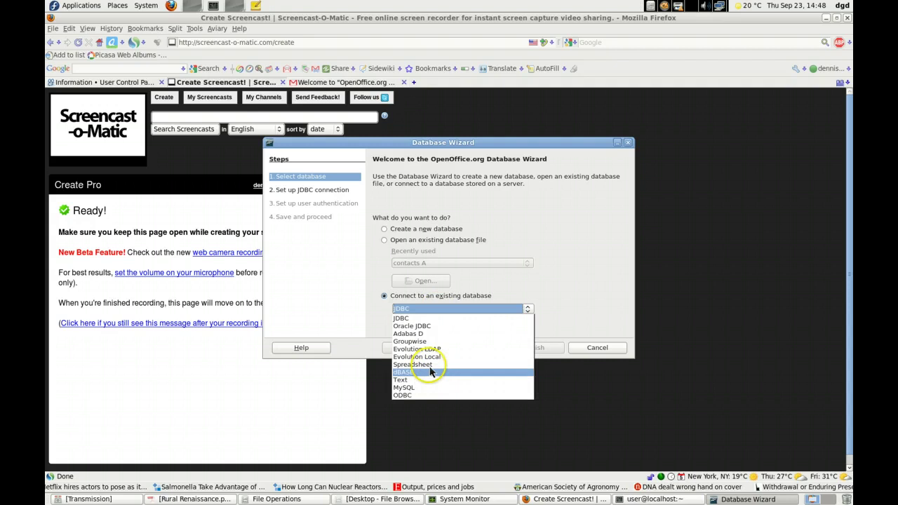
{"action": "left_click", "coordinate": [434, 364]}
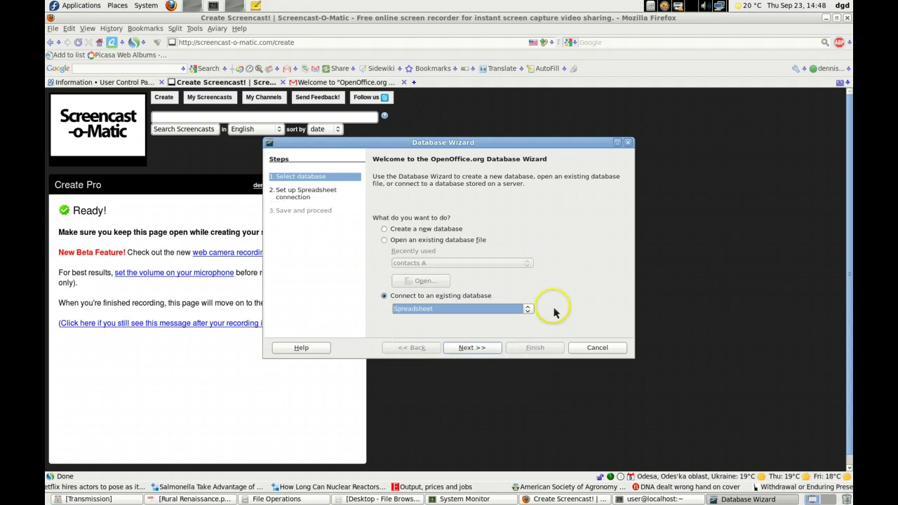
{"action": "left_click", "coordinate": [475, 348]}
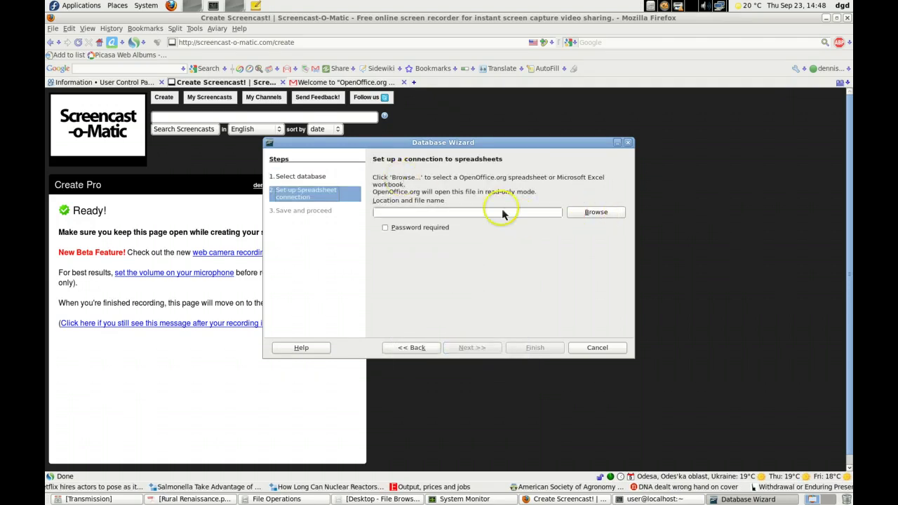
Link the Desktop's contactsa.ods as the spreadsheet source and advance to the save step.
{"action": "left_click", "coordinate": [597, 213]}
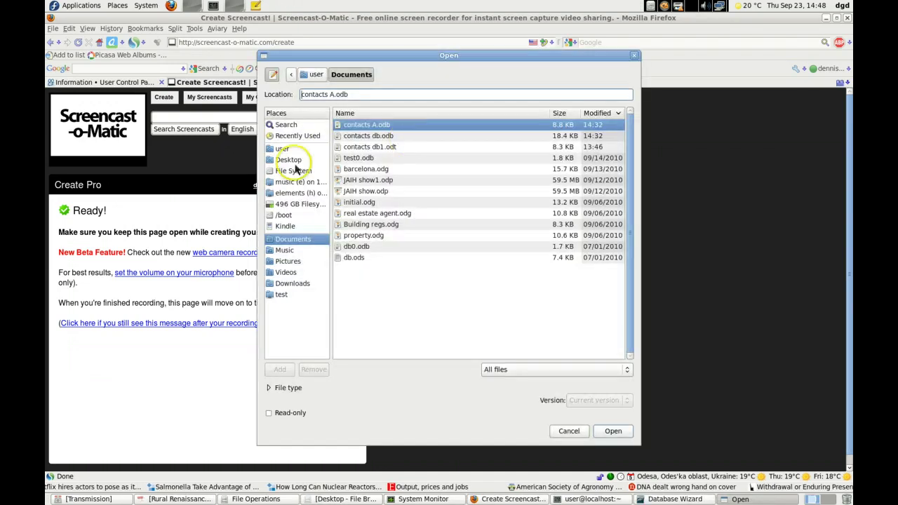
{"action": "left_click", "coordinate": [287, 159]}
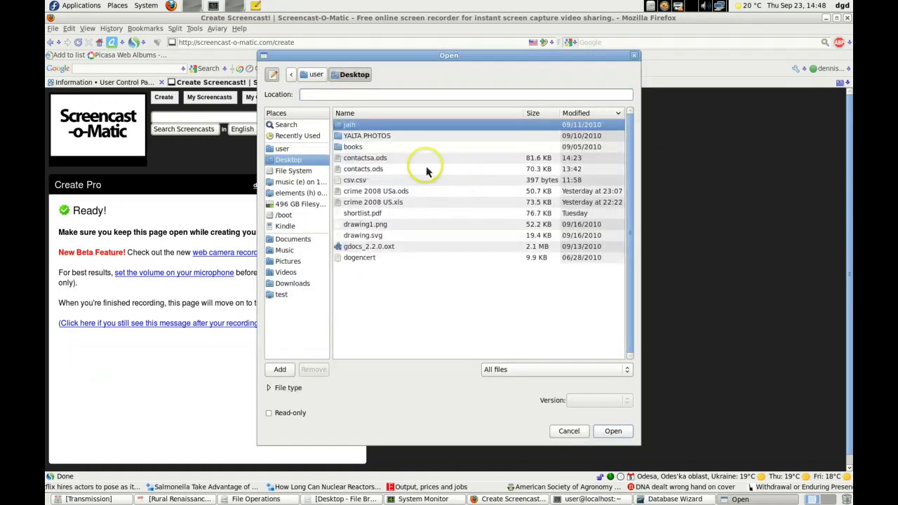
{"action": "left_click", "coordinate": [421, 159]}
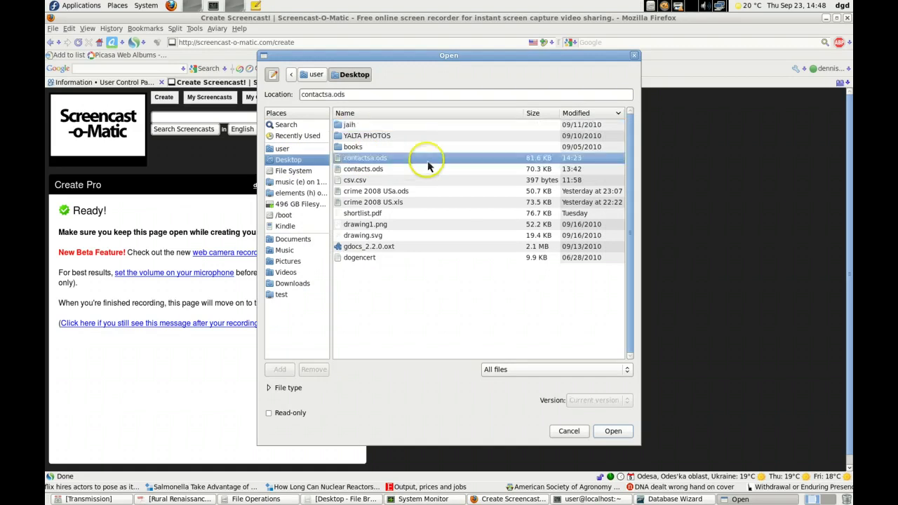
{"action": "left_click", "coordinate": [611, 433]}
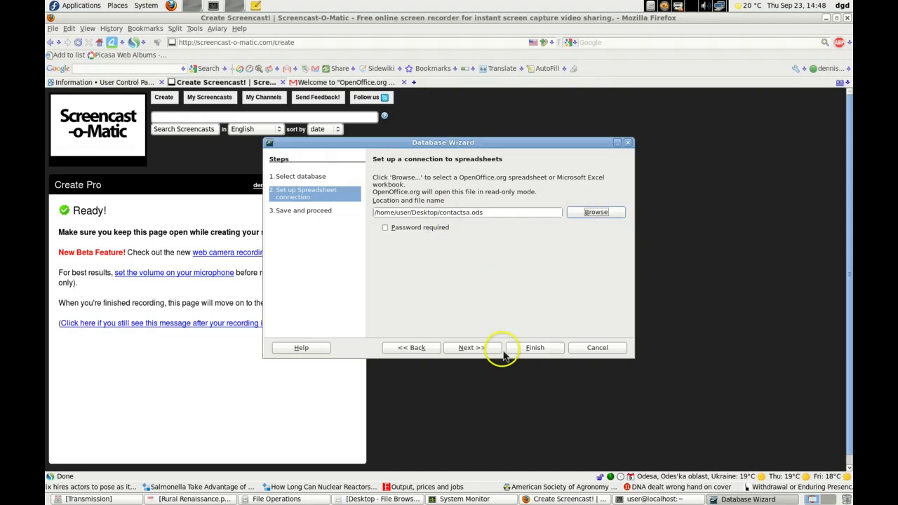
{"action": "left_click", "coordinate": [472, 349]}
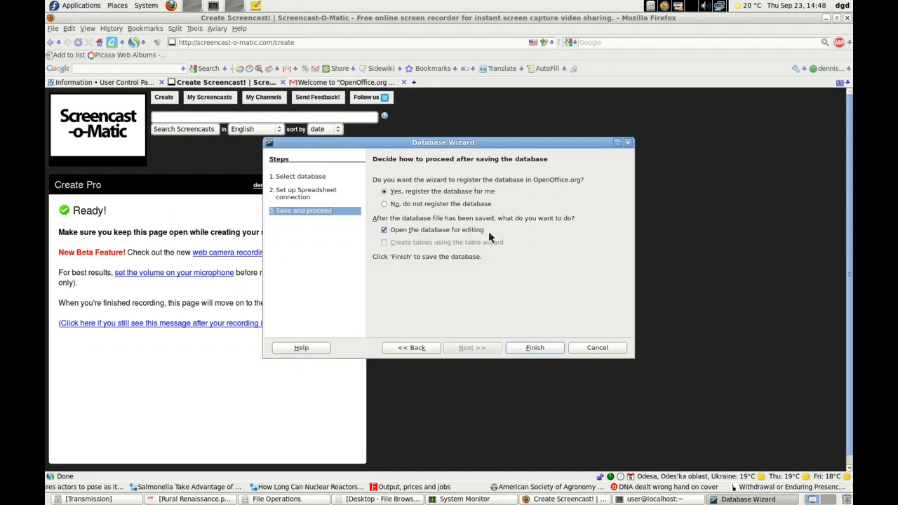
Finish the wizard and save the database as try_3.
{"action": "left_click", "coordinate": [537, 349]}
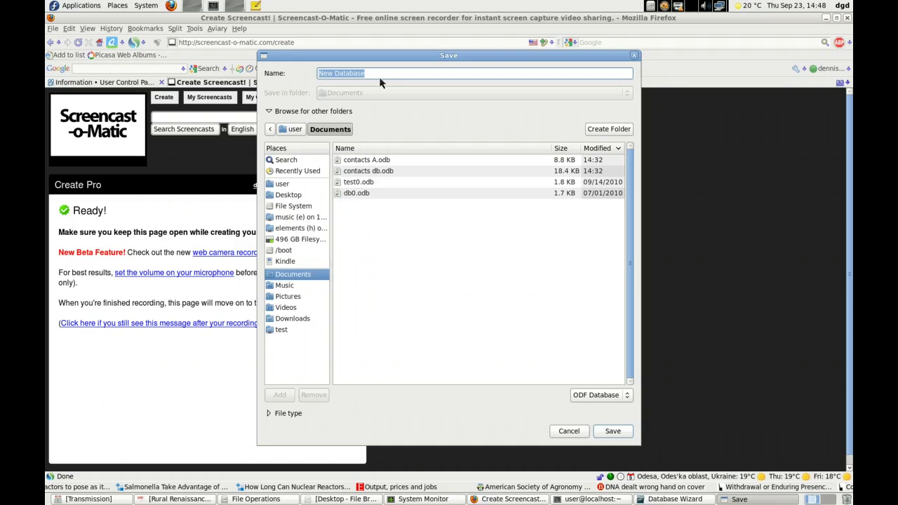
{"action": "type", "text": "try 3"}
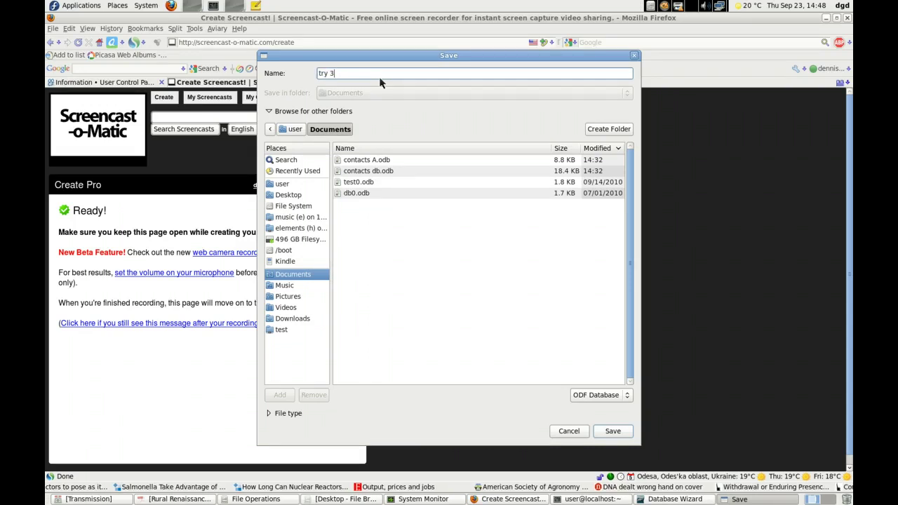
{"action": "key", "text": "BackSpace"}
{"action": "key", "text": "BackSpace"}
{"action": "type", "text": "_"}
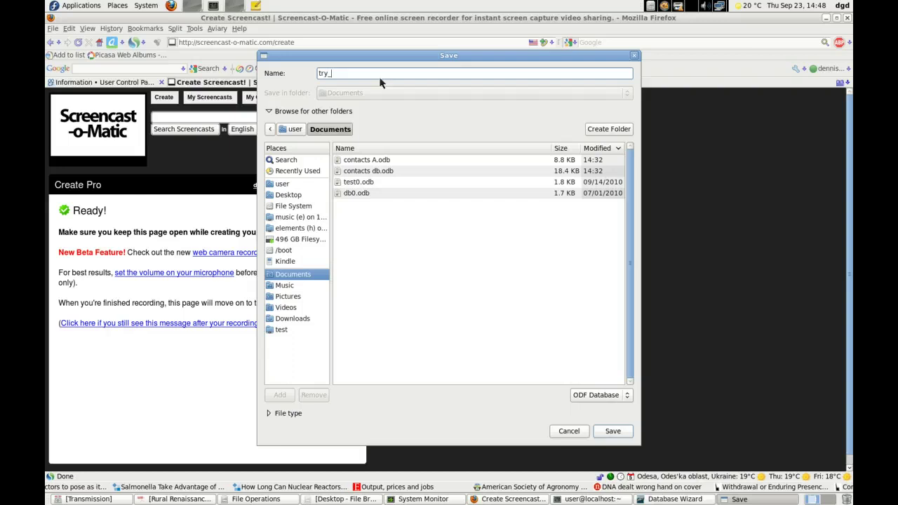
{"action": "type", "text": "3"}
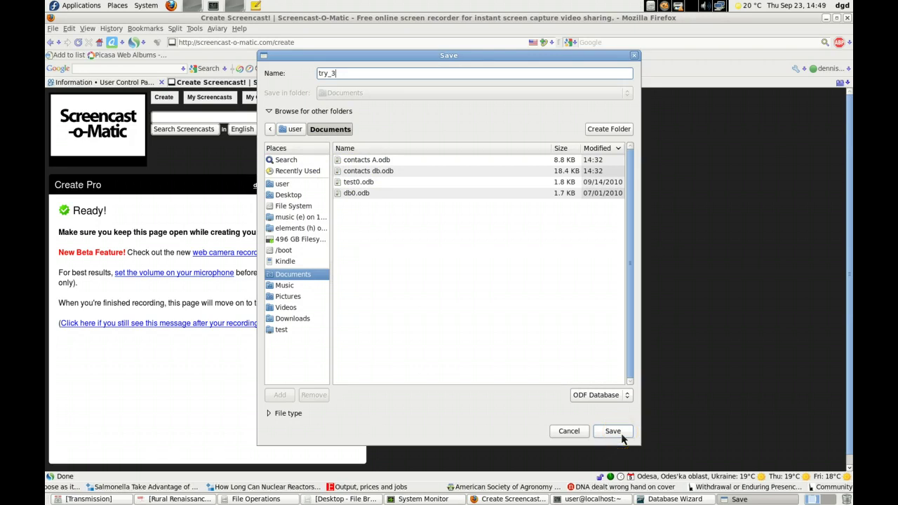
{"action": "left_click", "coordinate": [622, 438]}
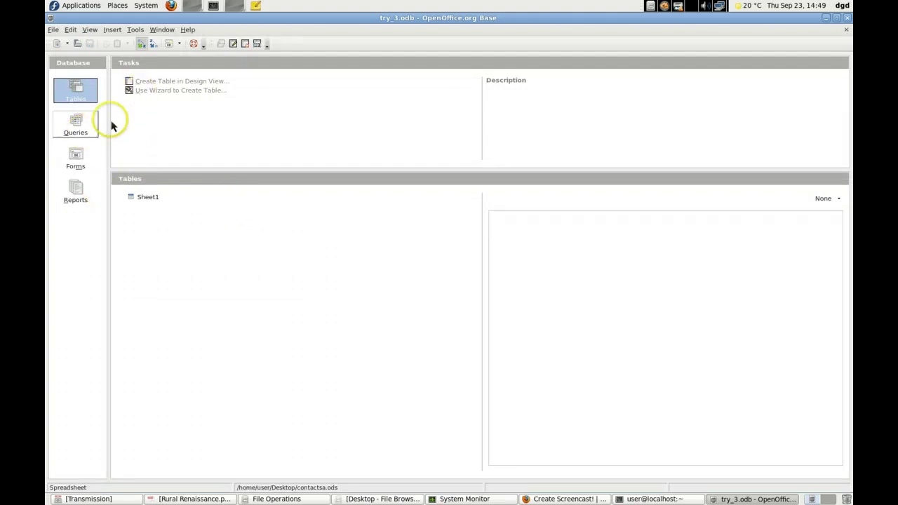
Go to the database's Forms area and launch the form creation wizard.
{"action": "left_click", "coordinate": [79, 159]}
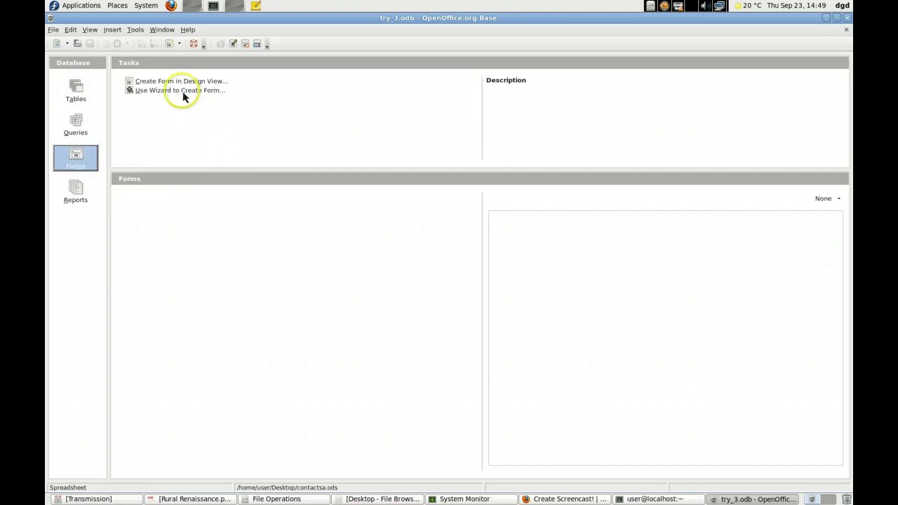
{"action": "left_click", "coordinate": [184, 97]}
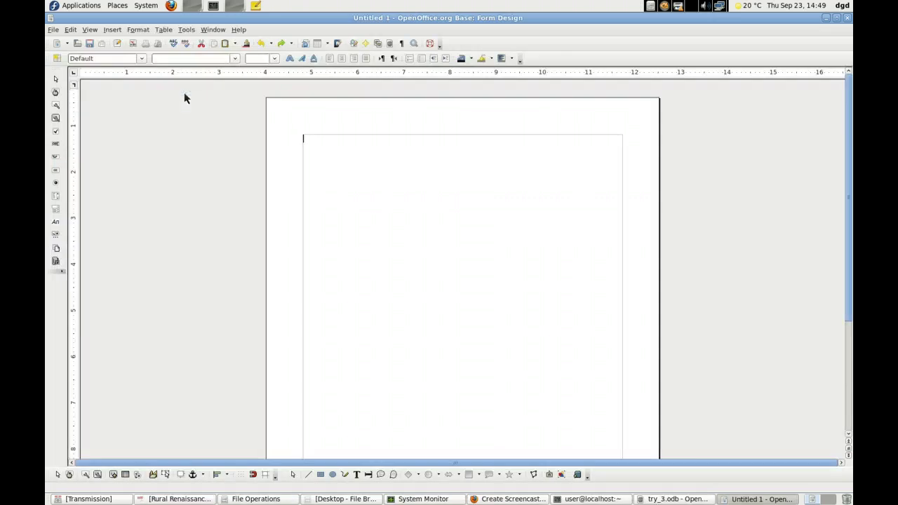
Add Sheet1's eight fields, Primary ID through E-mail Address, to the form.
{"action": "left_click", "coordinate": [296, 170]}
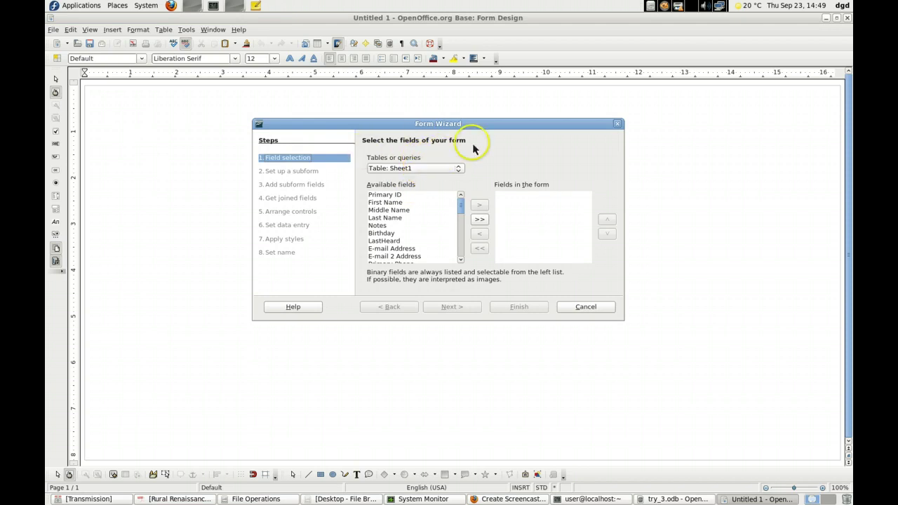
{"action": "left_click", "coordinate": [434, 173]}
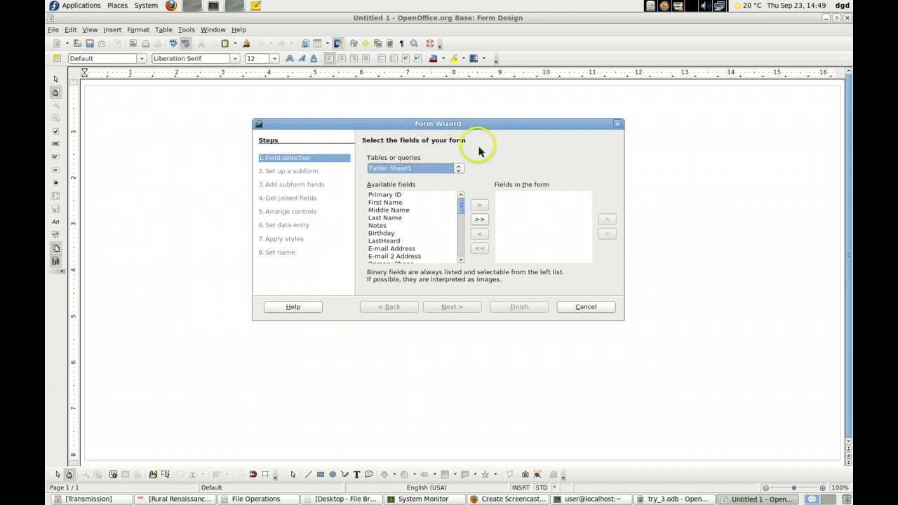
{"action": "left_click", "coordinate": [390, 197]}
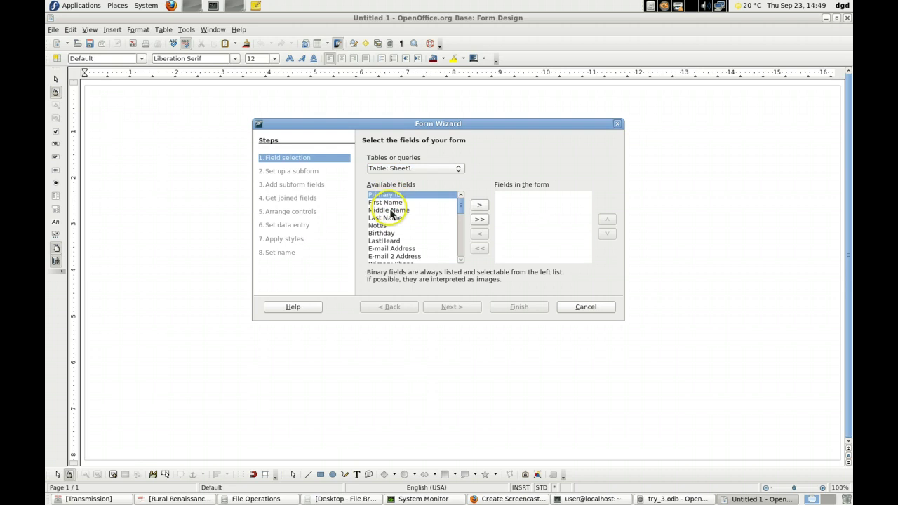
{"action": "left_click", "coordinate": [393, 204], "text": "shift"}
{"action": "left_click", "coordinate": [387, 219], "text": "shift"}
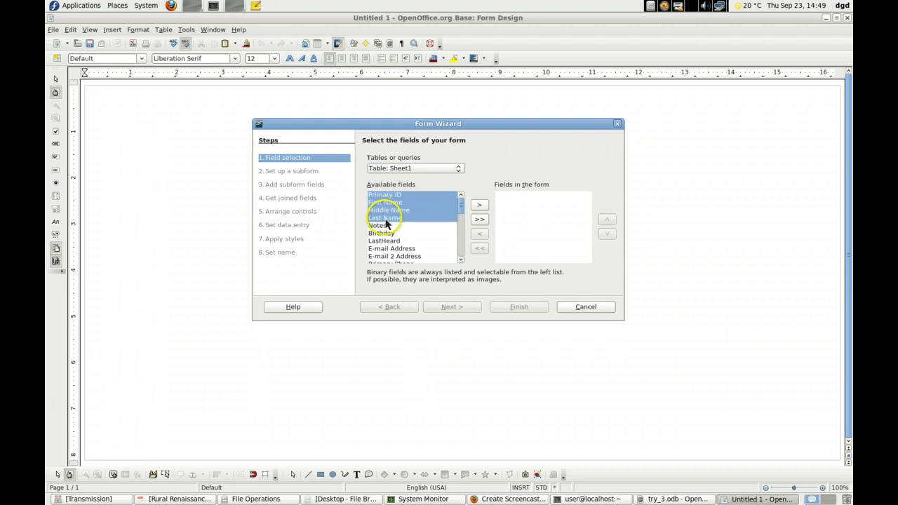
{"action": "left_click", "coordinate": [388, 226], "text": "shift"}
{"action": "left_click", "coordinate": [387, 246], "text": "shift"}
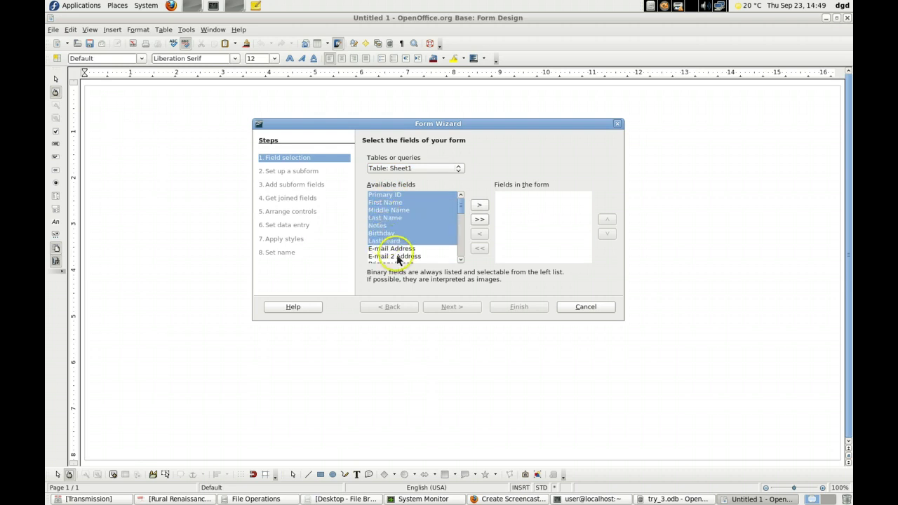
{"action": "left_click", "coordinate": [386, 240], "text": "shift"}
{"action": "left_click", "coordinate": [449, 249], "text": "shift"}
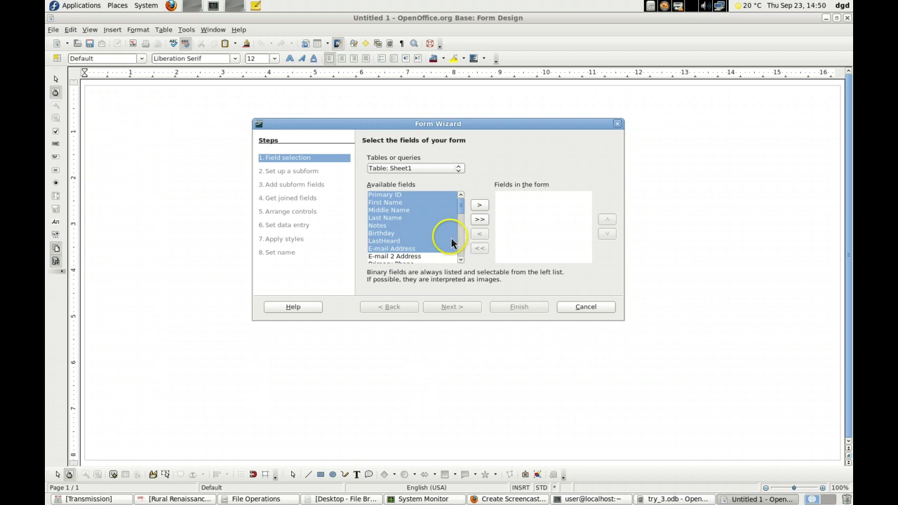
{"action": "left_click", "coordinate": [480, 206]}
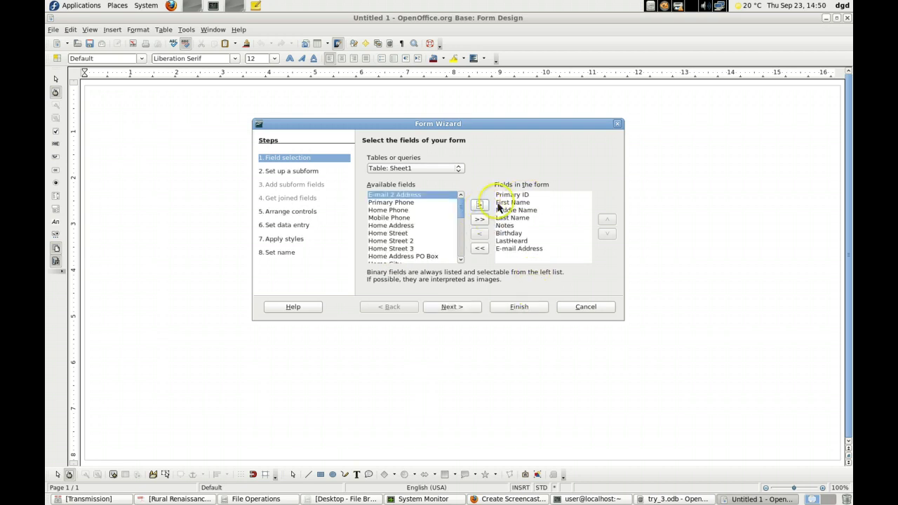
Skip the subform, arrange fields In Blocks - Labels Above, and reach the styles step.
{"action": "left_click", "coordinate": [455, 308]}
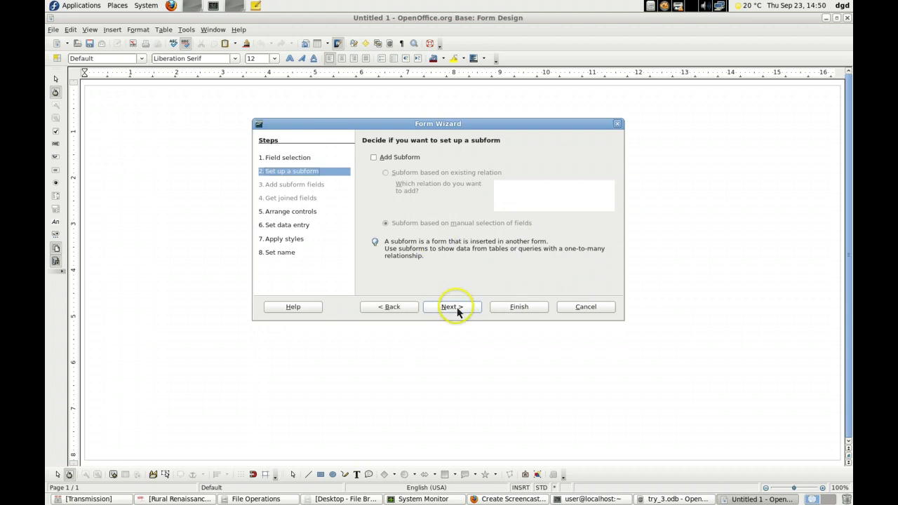
{"action": "left_click", "coordinate": [456, 312]}
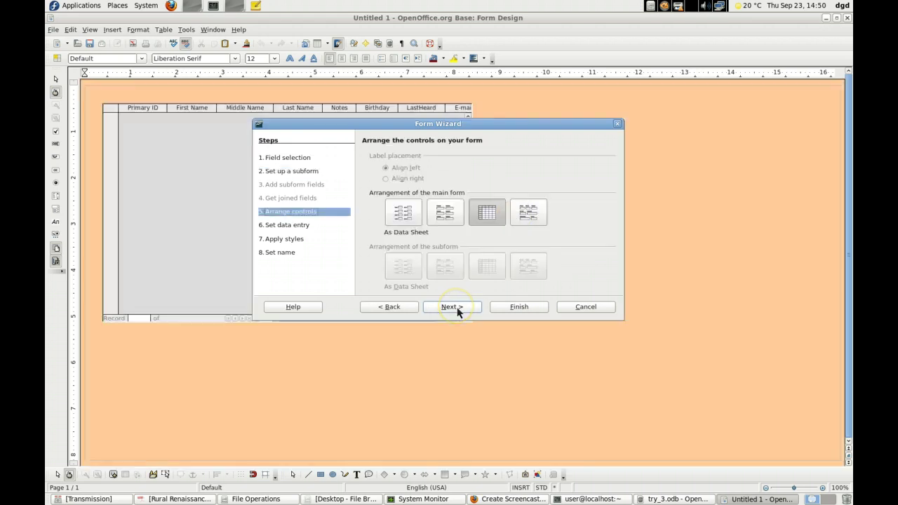
{"action": "left_click", "coordinate": [530, 214]}
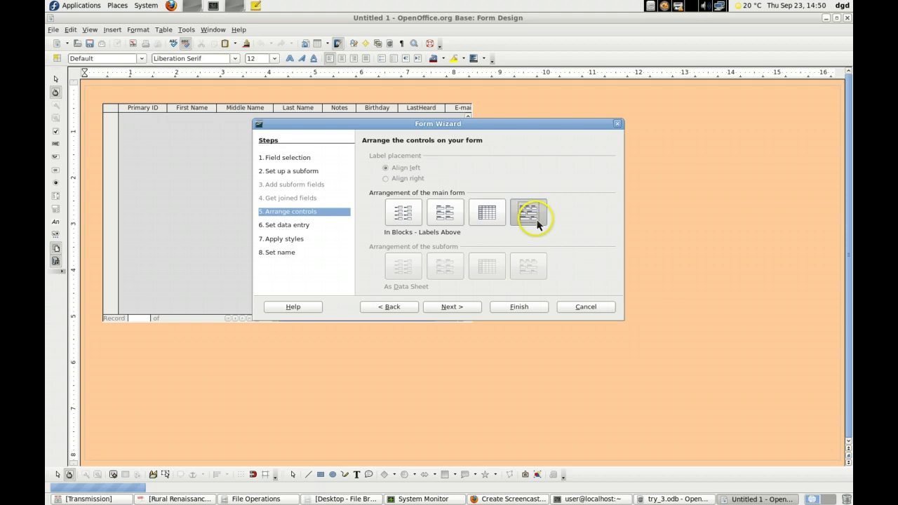
{"action": "left_click", "coordinate": [463, 310]}
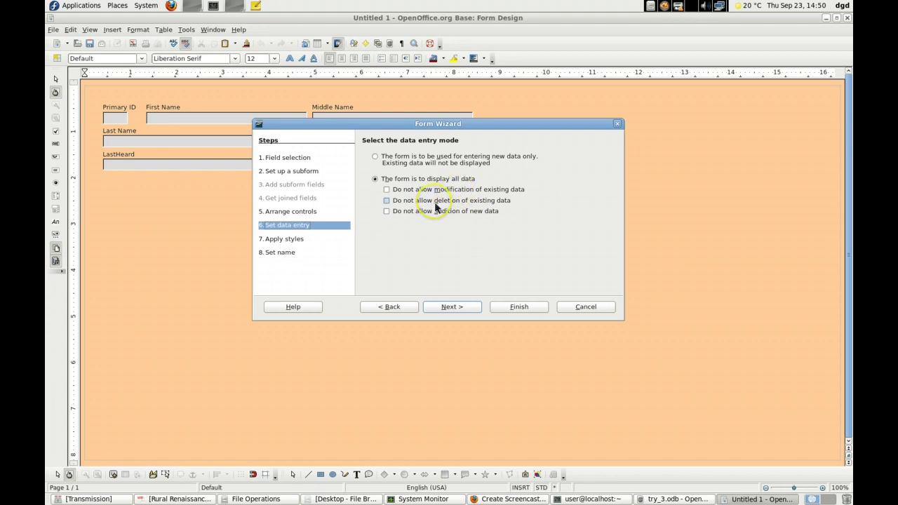
{"action": "left_click", "coordinate": [452, 307]}
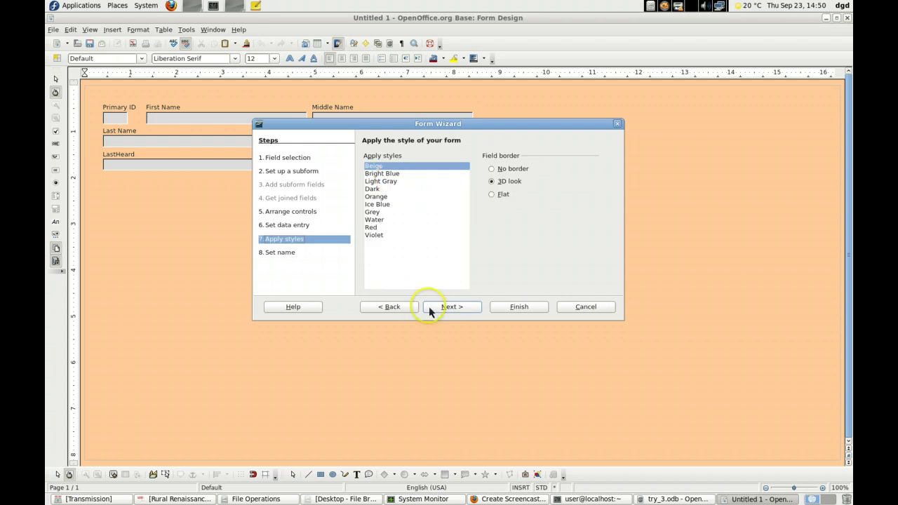
Name the form 'try 3' and finish the wizard with Work with the form kept.
{"action": "left_click", "coordinate": [447, 309]}
{"action": "left_click", "coordinate": [400, 166]}
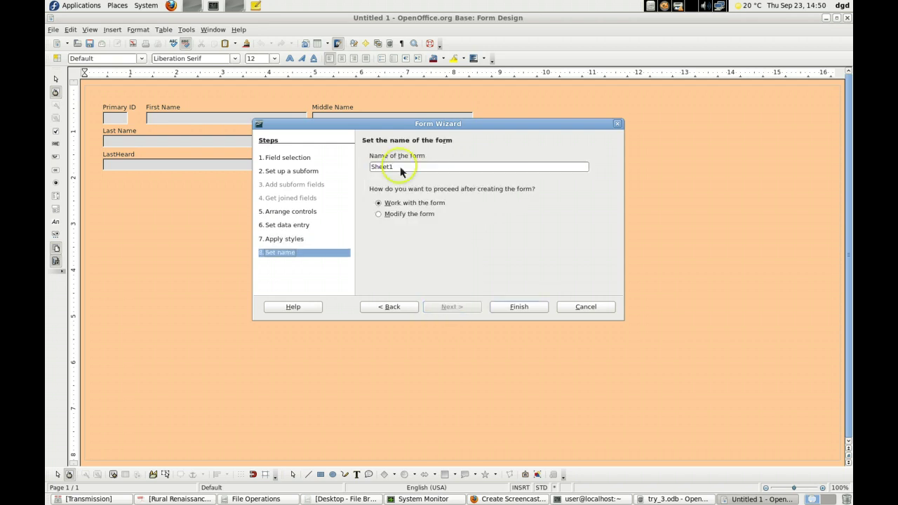
{"action": "double_click", "coordinate": [399, 170]}
{"action": "type", "text": "try 3"}
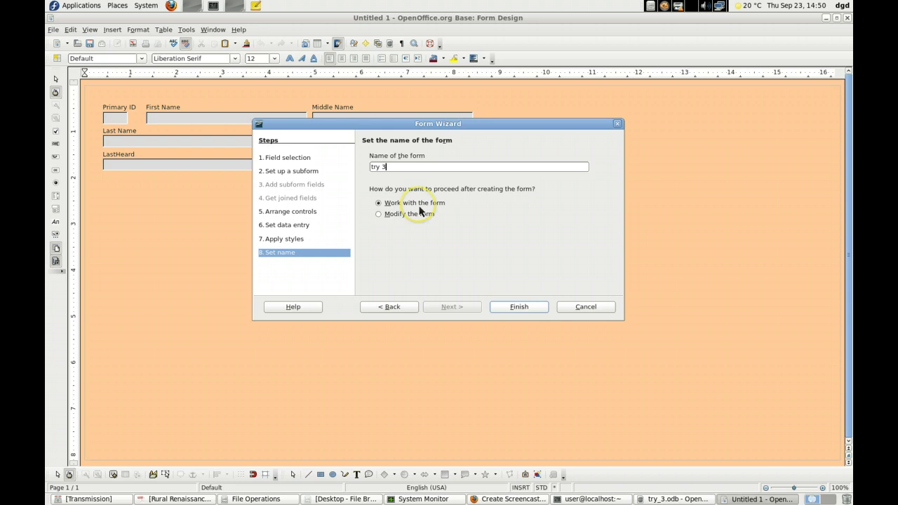
{"action": "left_click", "coordinate": [520, 308]}
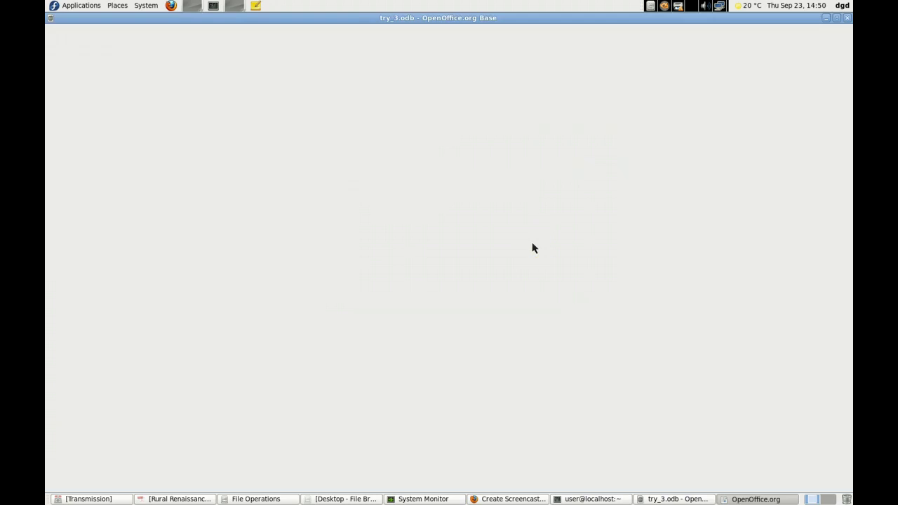
Open the finished try 3 form and test editing its First Name and Primary ID fields.
{"action": "left_click", "coordinate": [525, 143]}
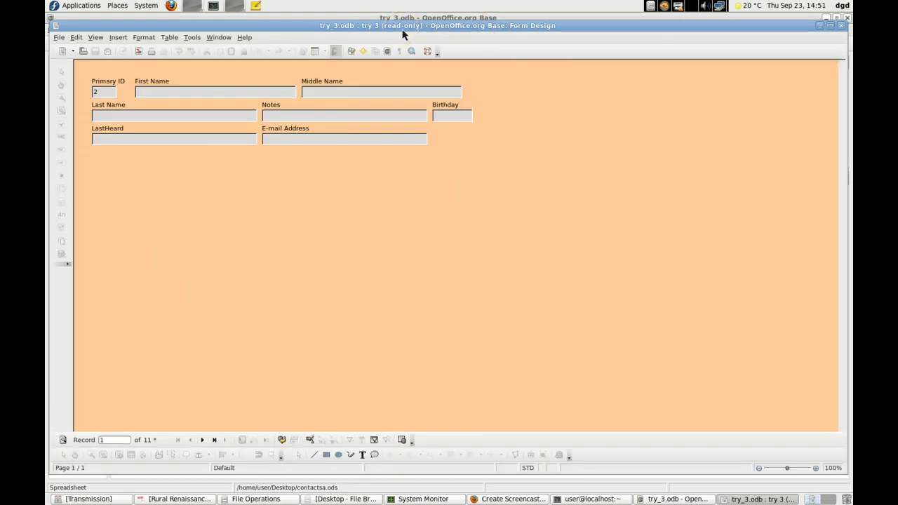
{"action": "left_click", "coordinate": [125, 52]}
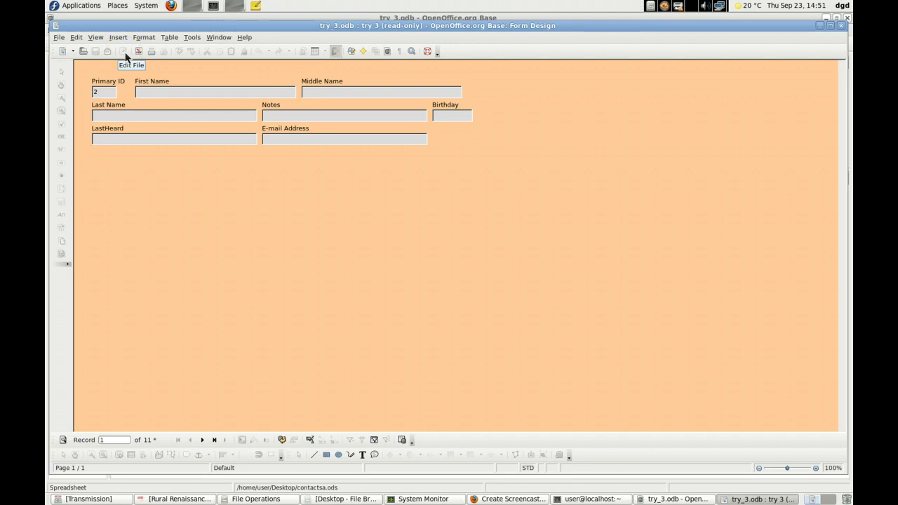
{"action": "left_click", "coordinate": [146, 101]}
{"action": "left_click", "coordinate": [104, 94]}
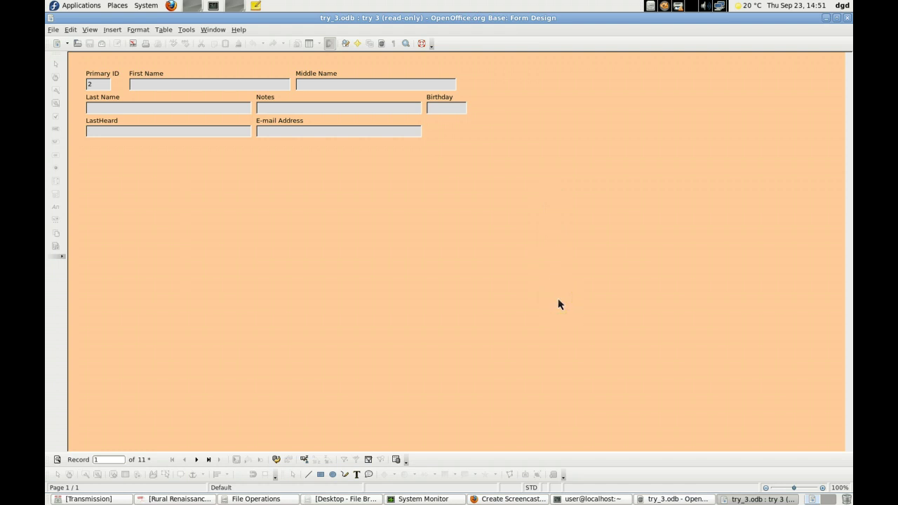
{"action": "left_click", "coordinate": [505, 500]}
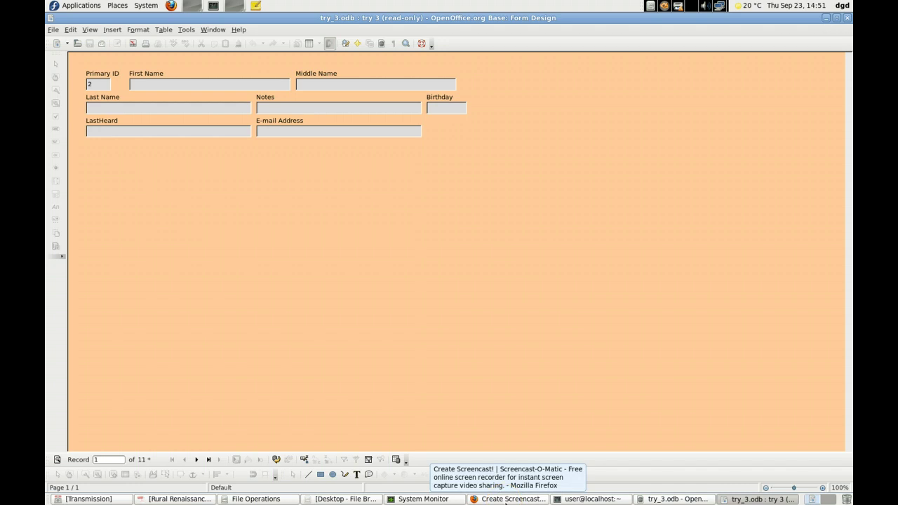
Bring Firefox's Screencast-O-Matic page forward and signal that the recording is finished.
{"action": "left_click", "coordinate": [505, 499]}
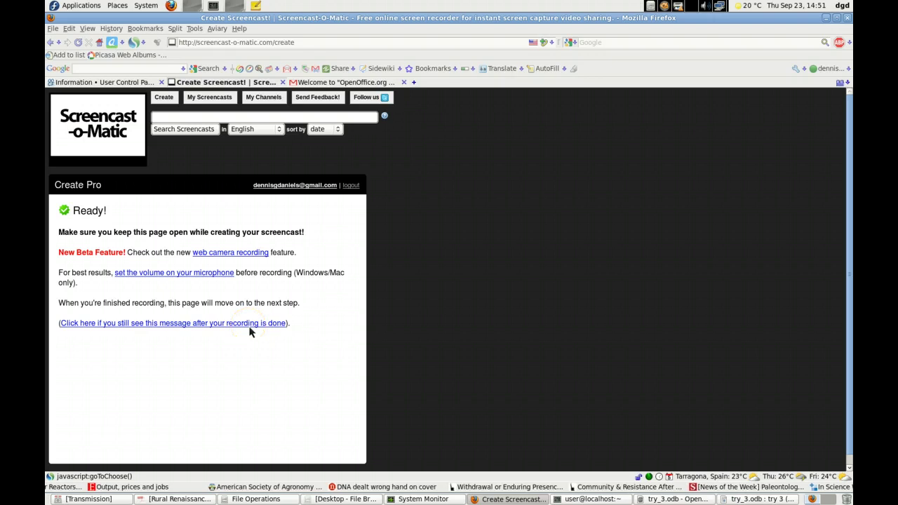
{"action": "left_click", "coordinate": [283, 324]}
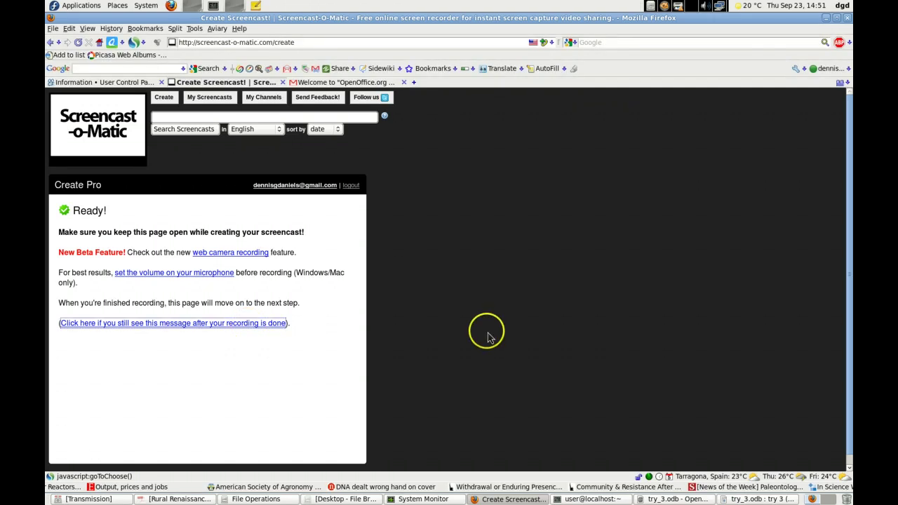